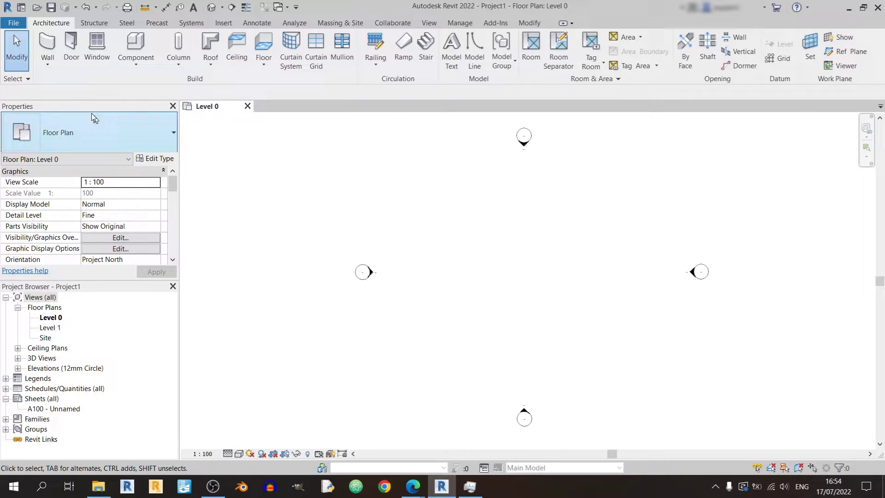
Start a structural column from the Structure tab and open Load Family on the English library.
left_click(92, 23)
left_click(97, 55)
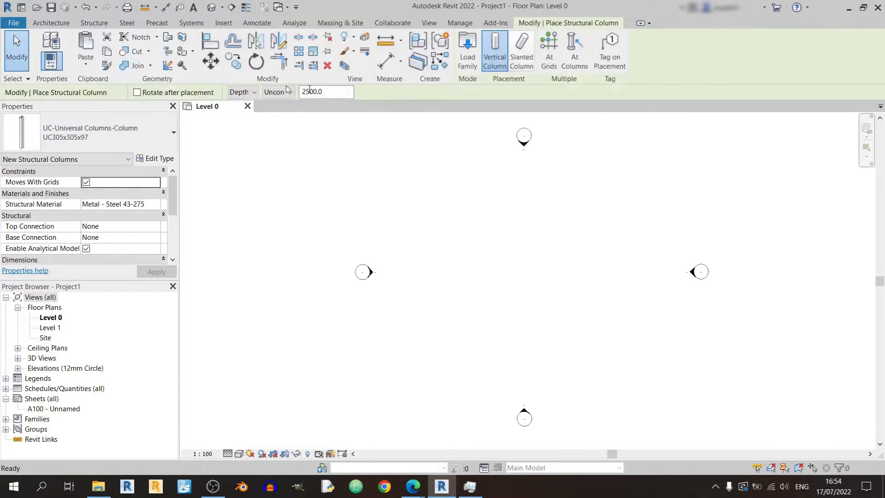
left_click(467, 51)
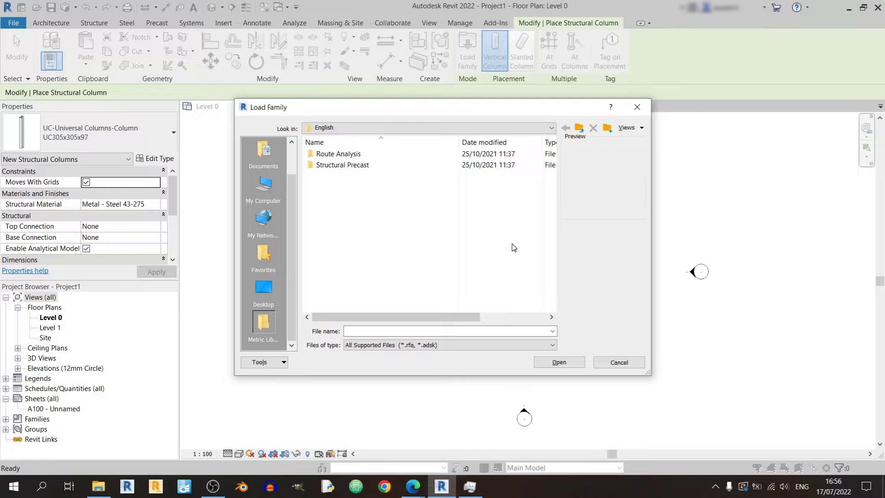
Bring up the Autodesk Revit 2022 Content page in Edge and scroll to the RVTCPENG.exe row.
left_click(414, 487)
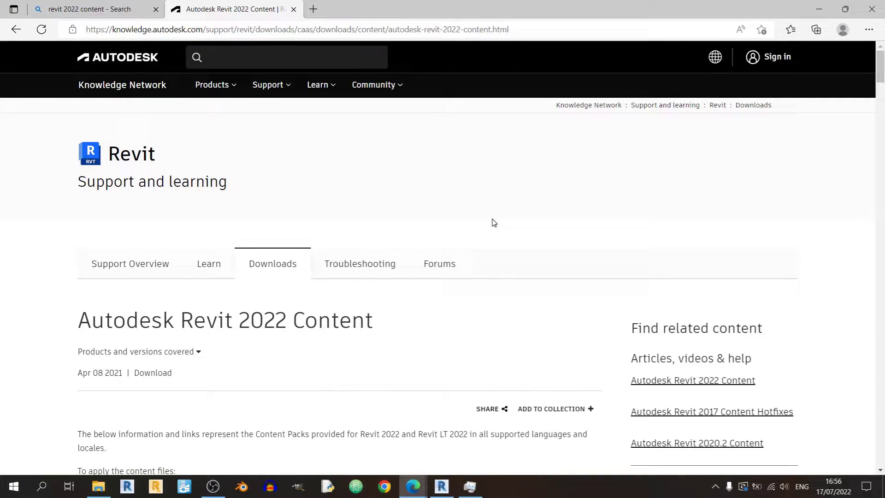
left_click(107, 7)
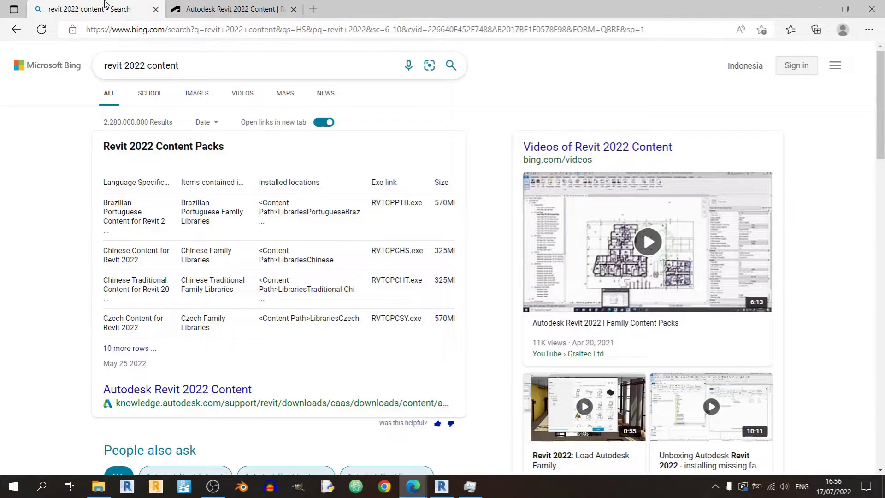
left_click(215, 4)
left_click(92, 9)
scroll(308, 356, "down", 7)
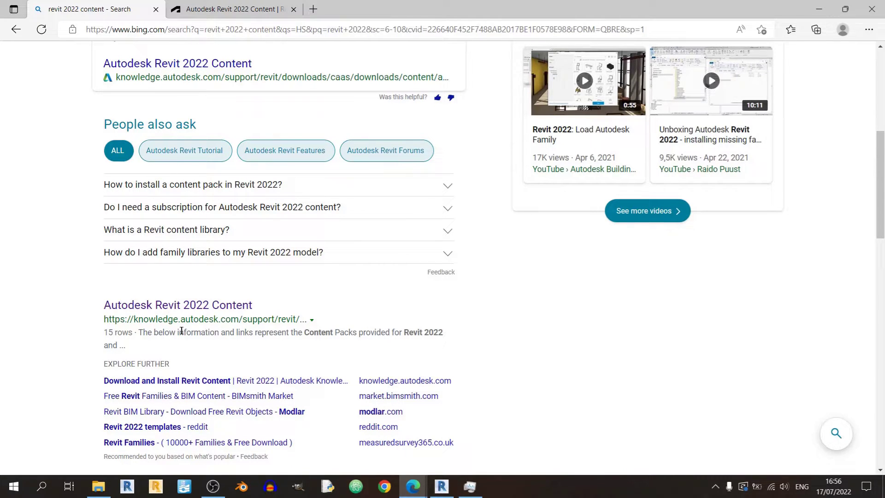
left_click(208, 5)
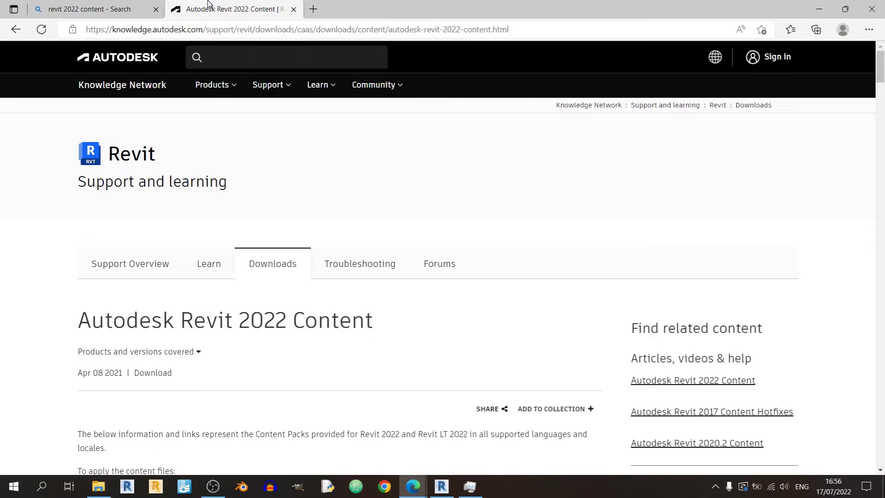
scroll(378, 304, "down", 7)
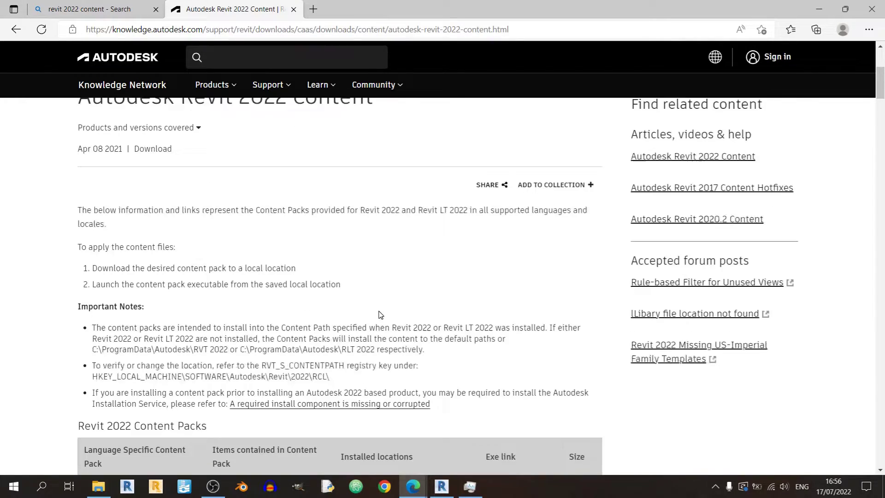
scroll(381, 314, "down", 9)
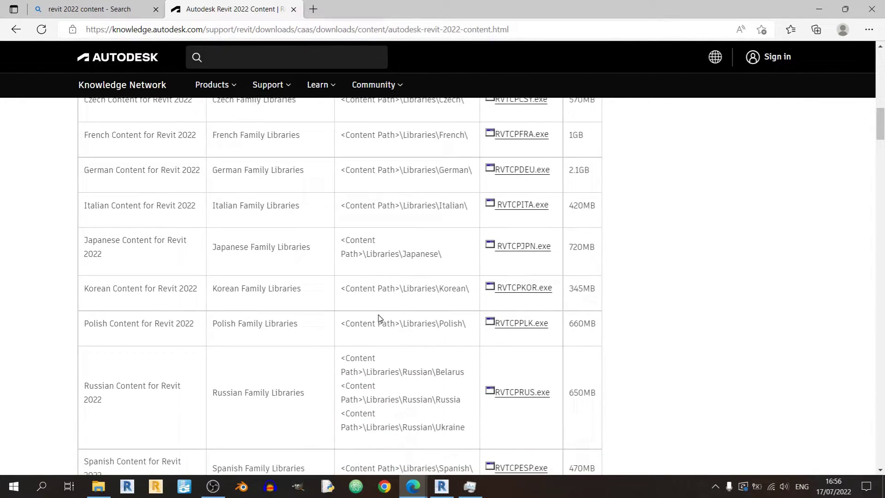
scroll(379, 319, "down", 8)
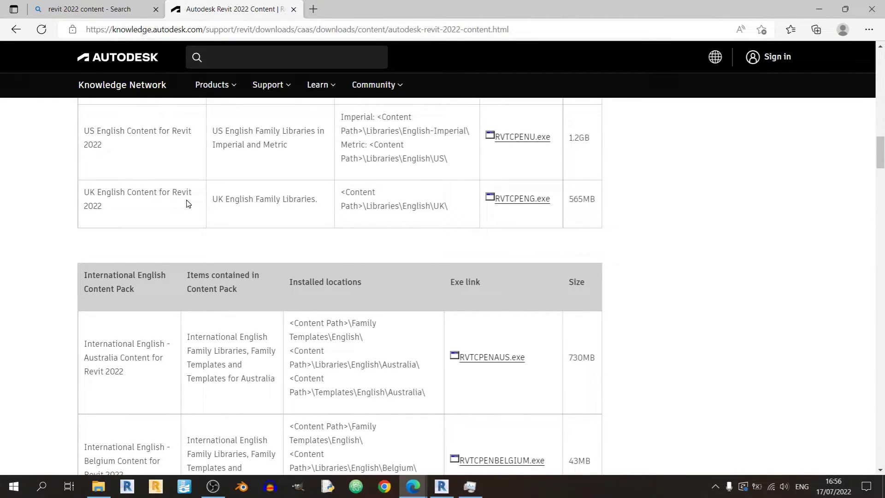
Download the UK English pack RVTCPENG.exe, saving it into the Downloads folder.
left_click(533, 205)
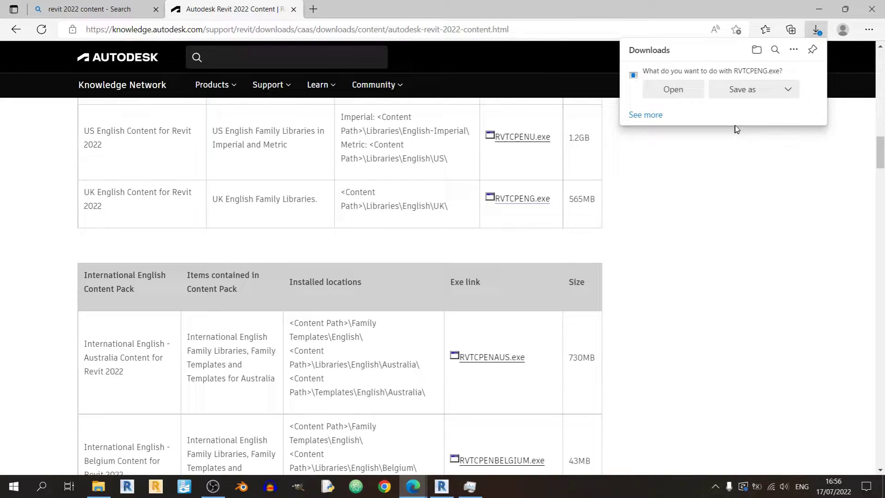
left_click(754, 93)
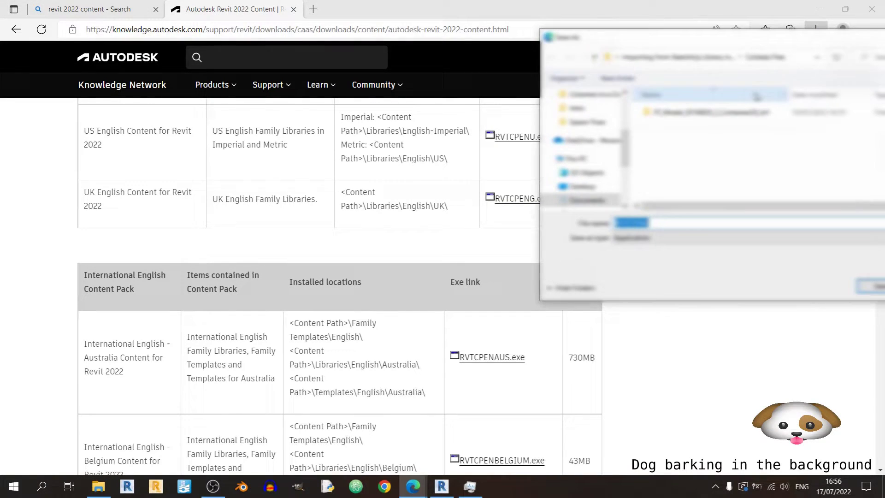
scroll(590, 153, "down", 2)
left_click(595, 135)
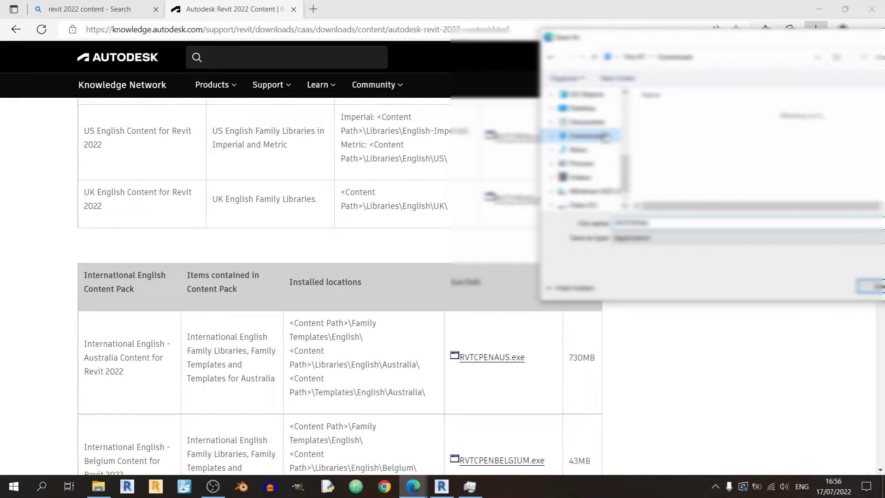
left_click_drag(668, 37, 496, 41)
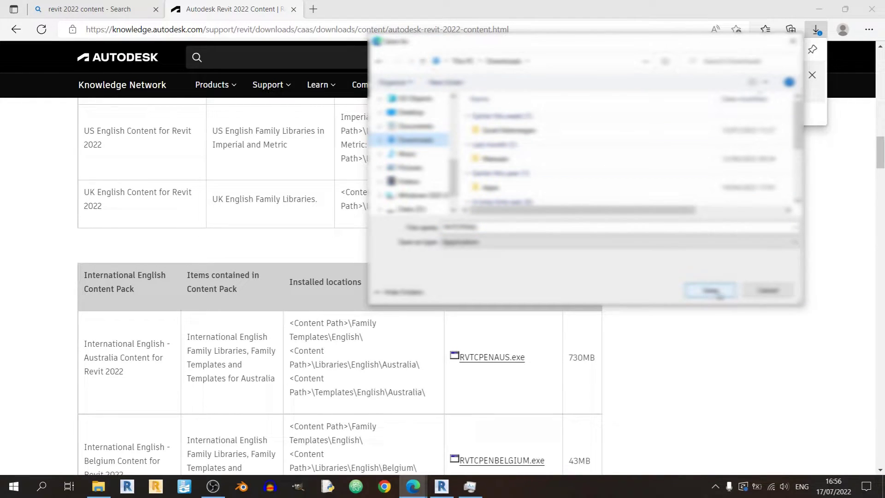
left_click(719, 294)
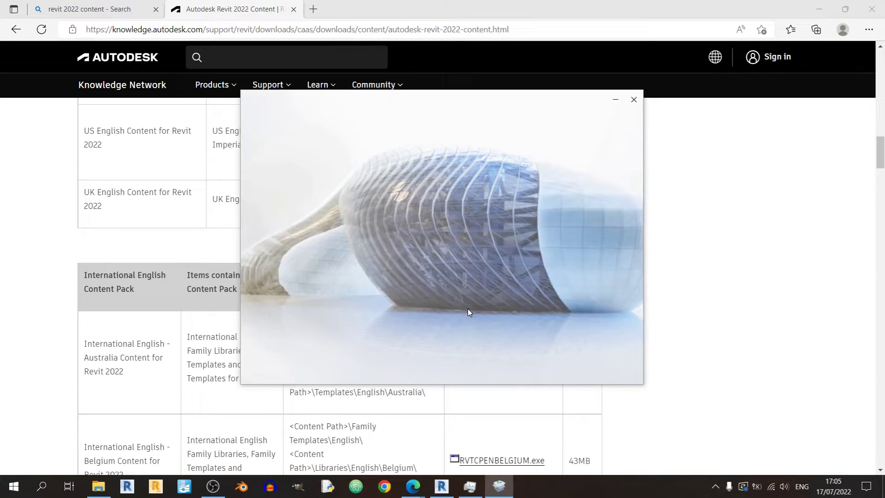
Install the UK English Content for Revit 2022 package.
left_click(288, 359)
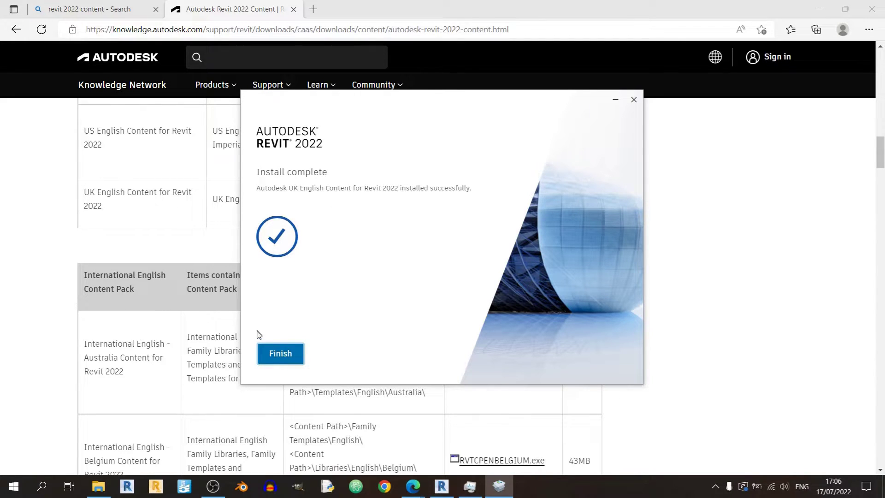
Close the finished installer and open the UK folder from the English library in Load Family.
left_click(281, 354)
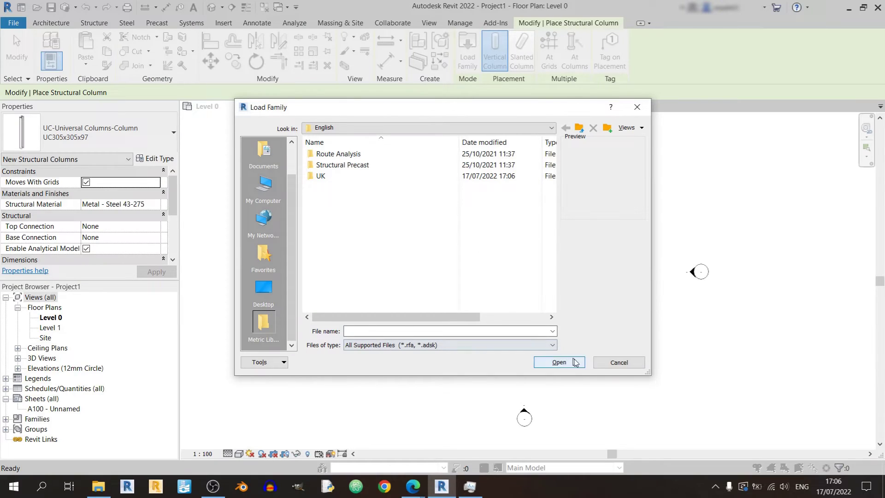
double_click(371, 178)
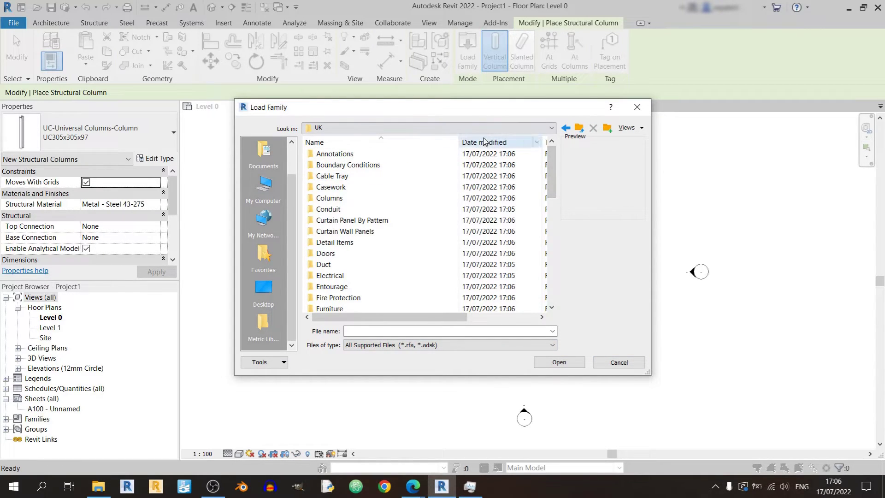
left_click(580, 129)
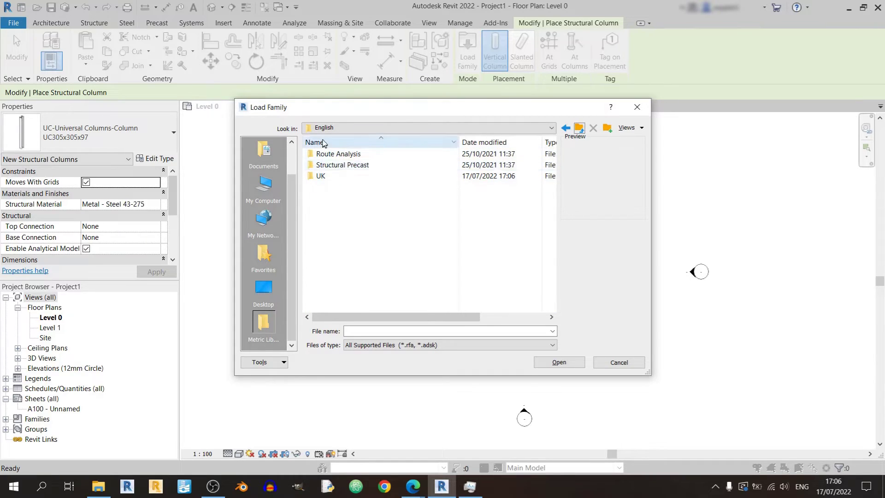
double_click(359, 177)
Scroll the UK folder list and open the Structural Columns folder.
scroll(372, 272, "down", 5)
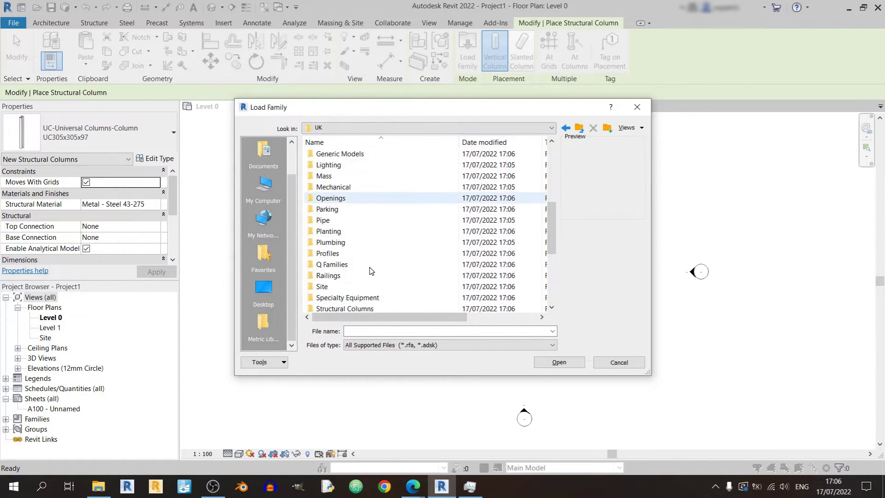
scroll(371, 270, "down", 4)
scroll(359, 274, "up", 7)
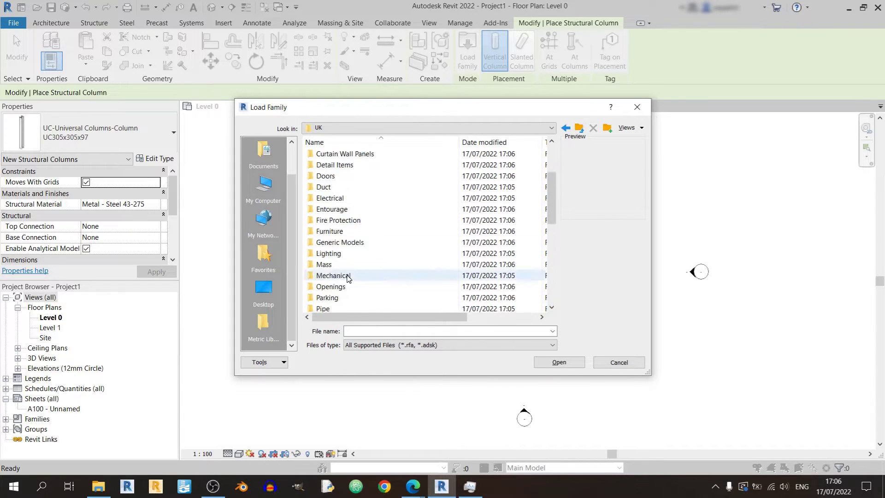
scroll(349, 280, "down", 6)
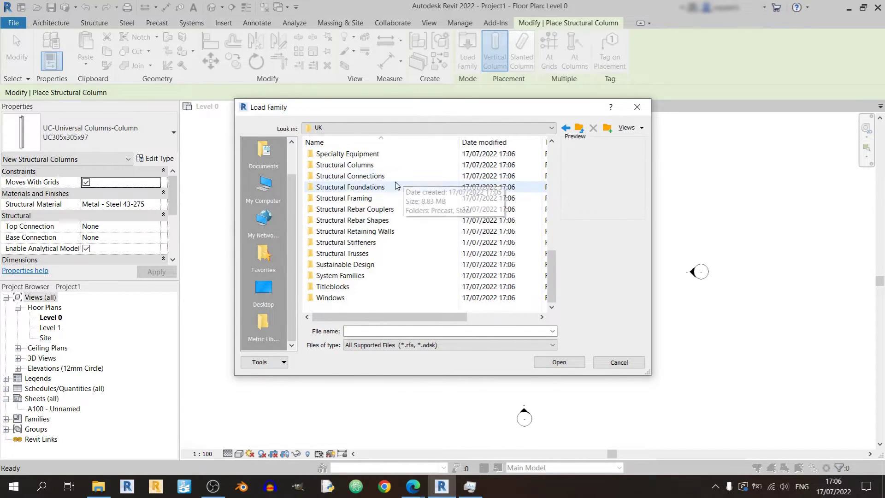
double_click(394, 166)
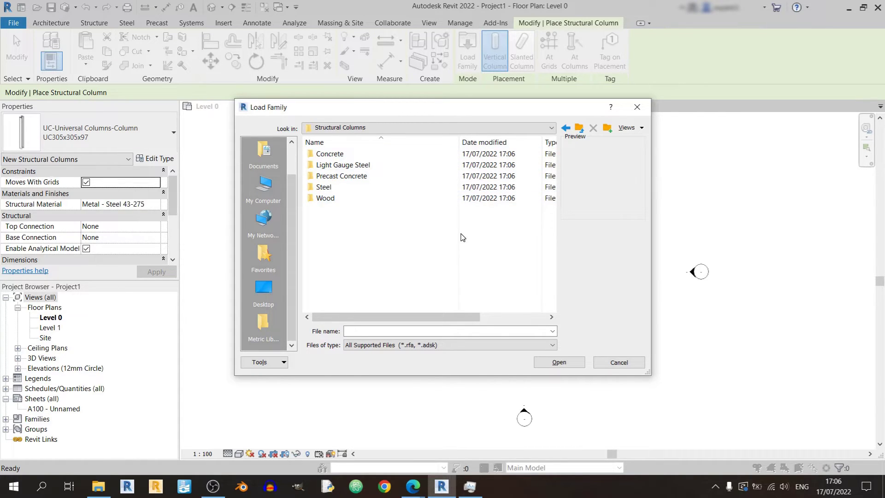
Browse the Concrete and Light Gauge Steel folders, previewing Light Gauge-Furring Hat Channels-Column.
double_click(358, 156)
key("Down")
key("Down")
key("Down")
key("Down")
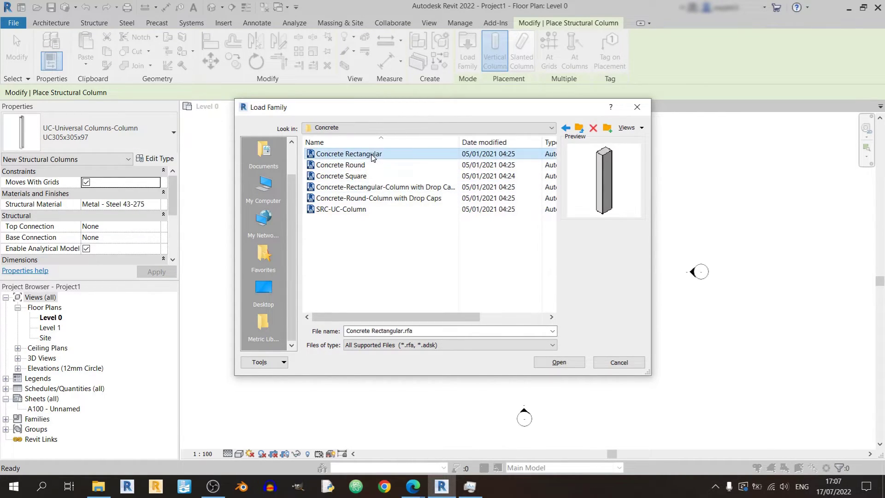
left_click(581, 130)
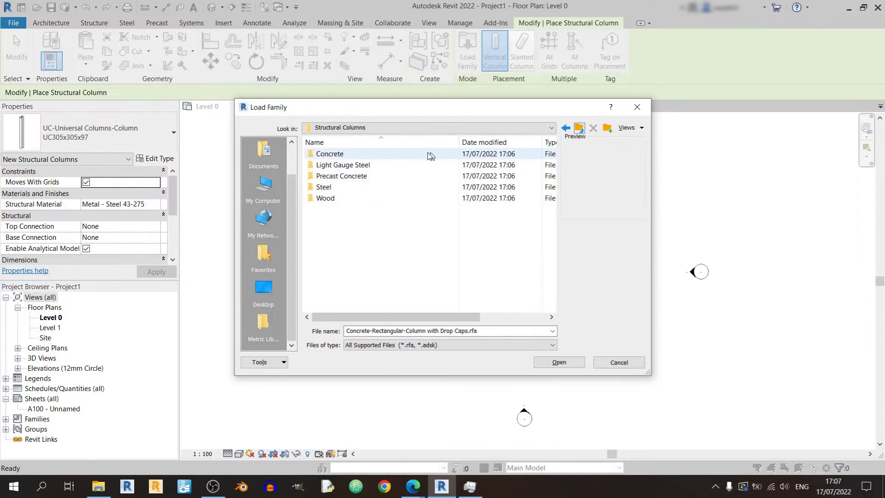
double_click(351, 165)
left_click(496, 198)
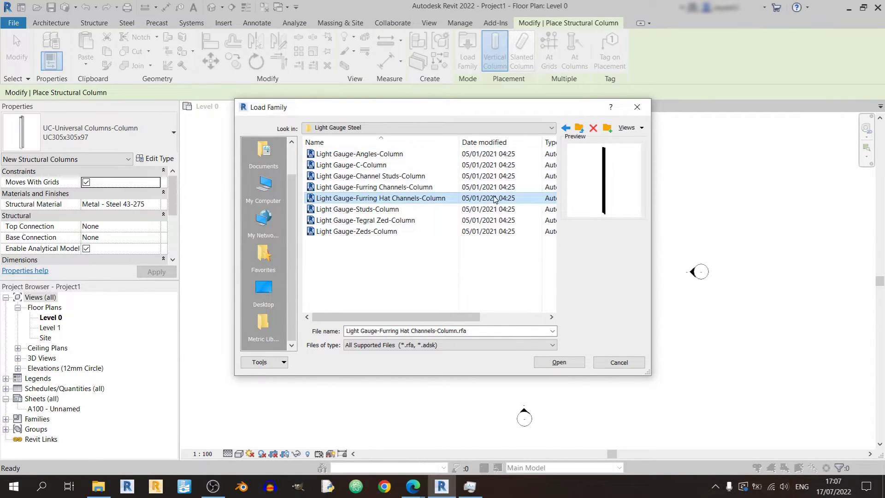
left_click(581, 132)
Preview a single-layer rectangular Precast Concrete column and M-Miscellaneous Wide Flange-Column in Steel.
double_click(389, 180)
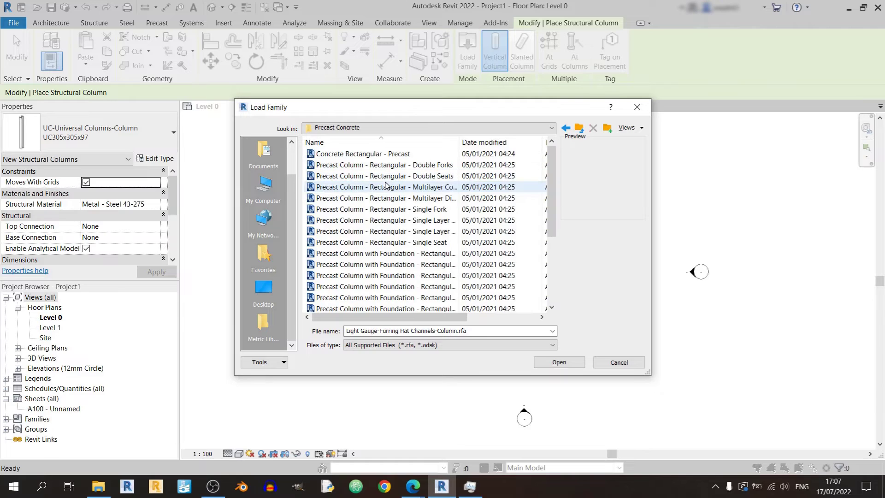
left_click(379, 232)
left_click(580, 130)
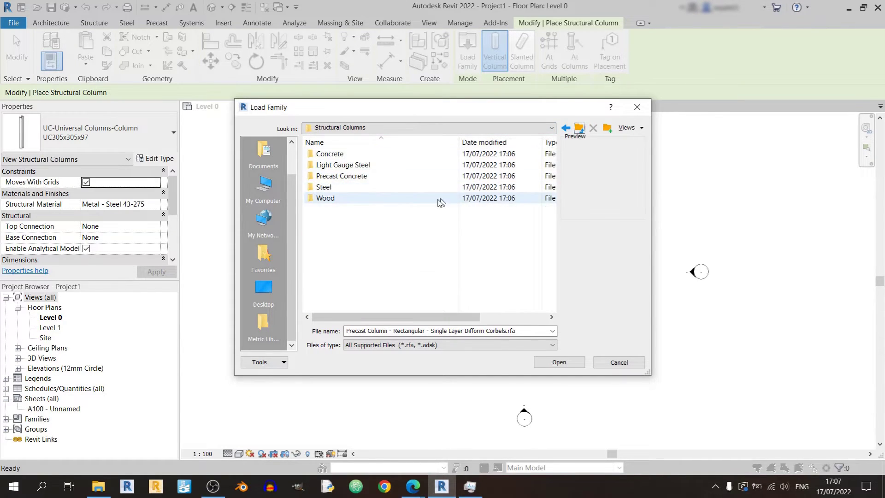
double_click(389, 187)
left_click(379, 231)
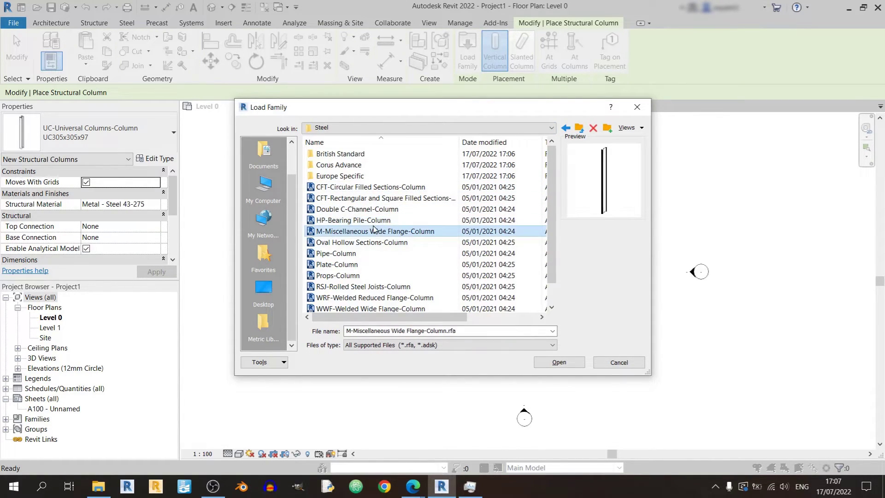
Preview UB-Universal Beams-Column and UC-Universal Columns-Column in British Standard, then return to Structural Columns.
double_click(351, 154)
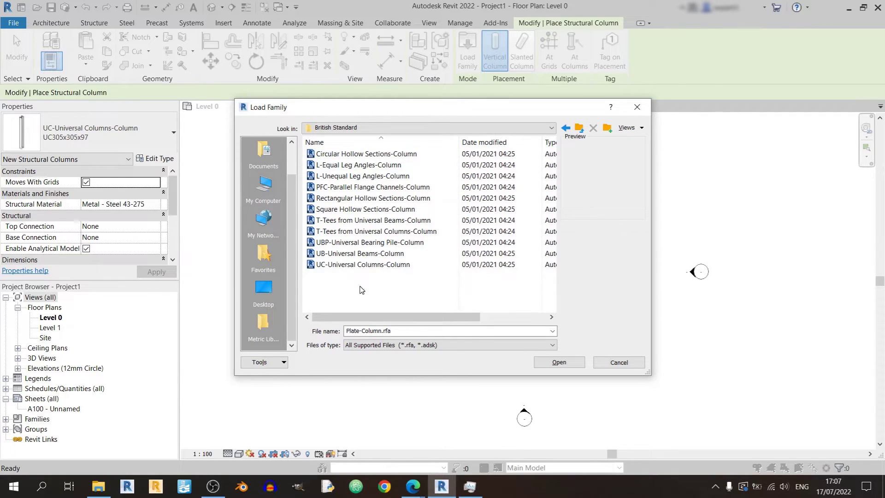
left_click(367, 254)
left_click(368, 262)
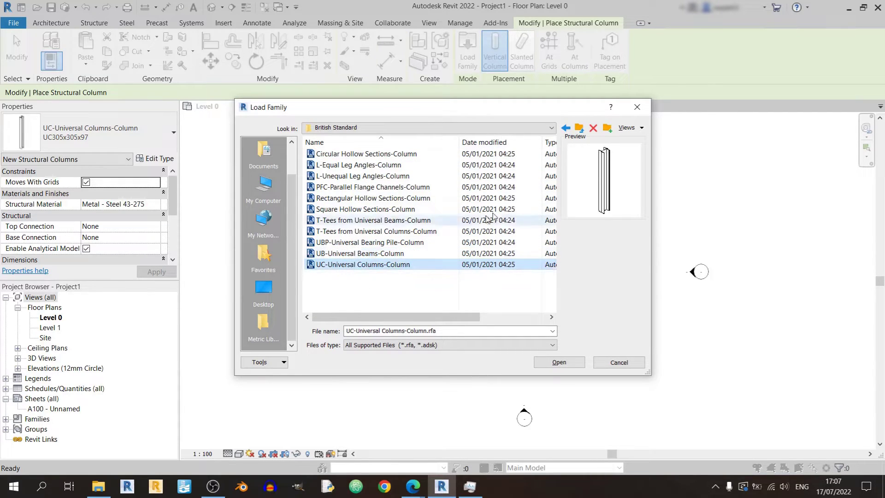
left_click(580, 129)
left_click(580, 128)
Preview the Dimension Lumber and Parallel Strand Lumber families in the Wood folder.
double_click(360, 198)
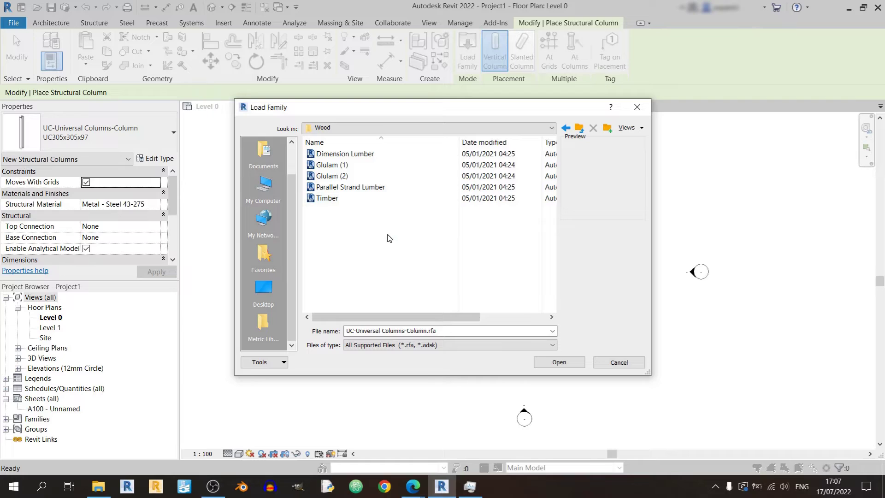
left_click(503, 153)
left_click(504, 187)
key("BackSpace")
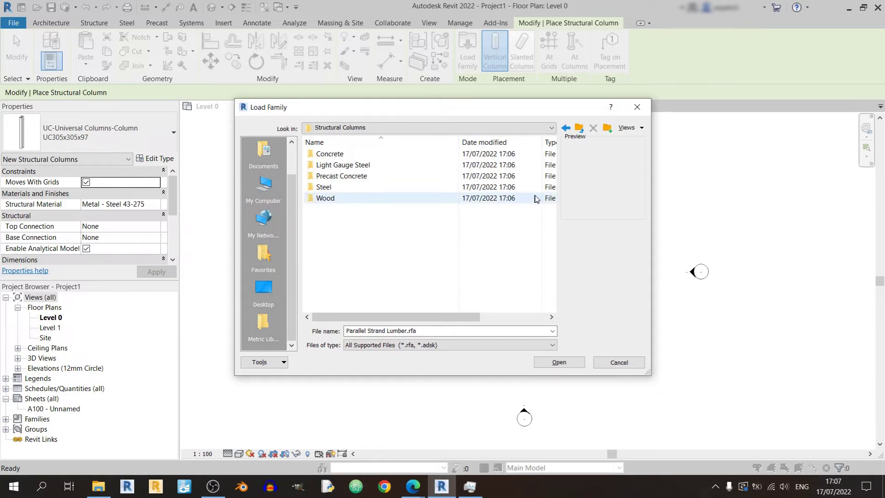
left_click(263, 325)
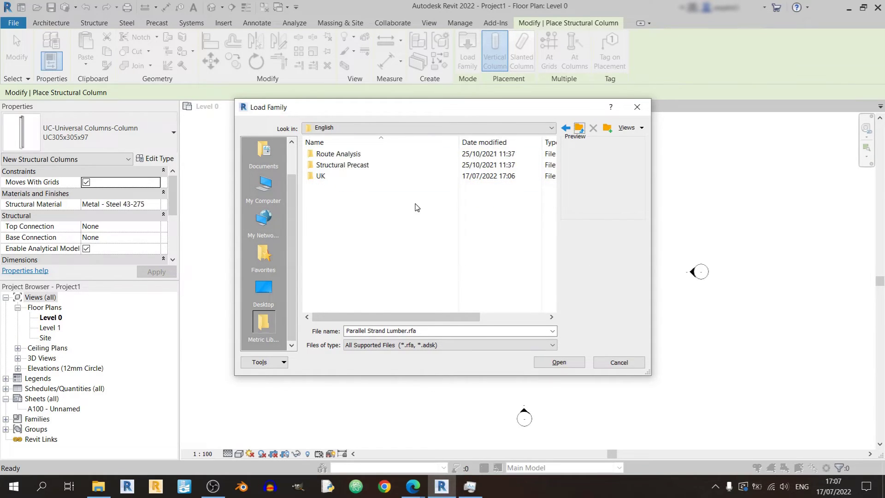